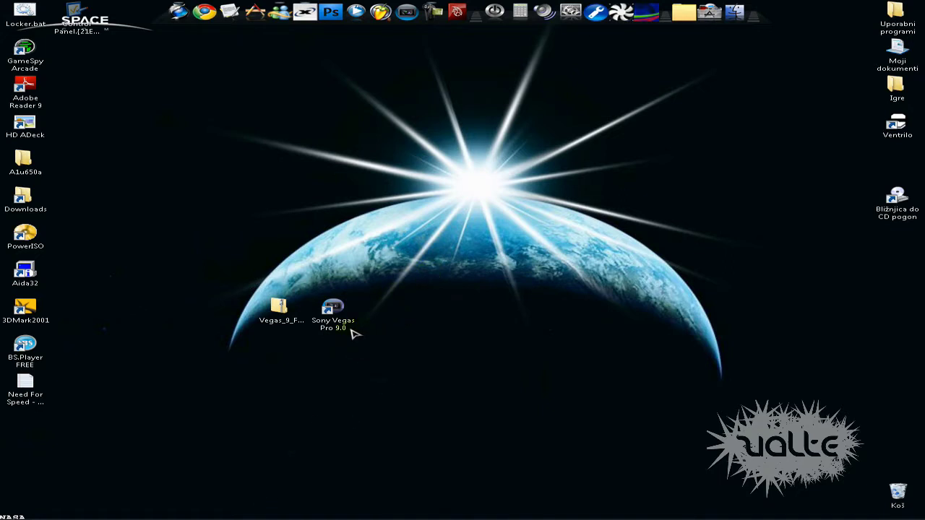
Step: In Firefox's Sony tab, keep the English 32-bit Vegas Pro 9.0c trial selected
mouse_move(184, 516)
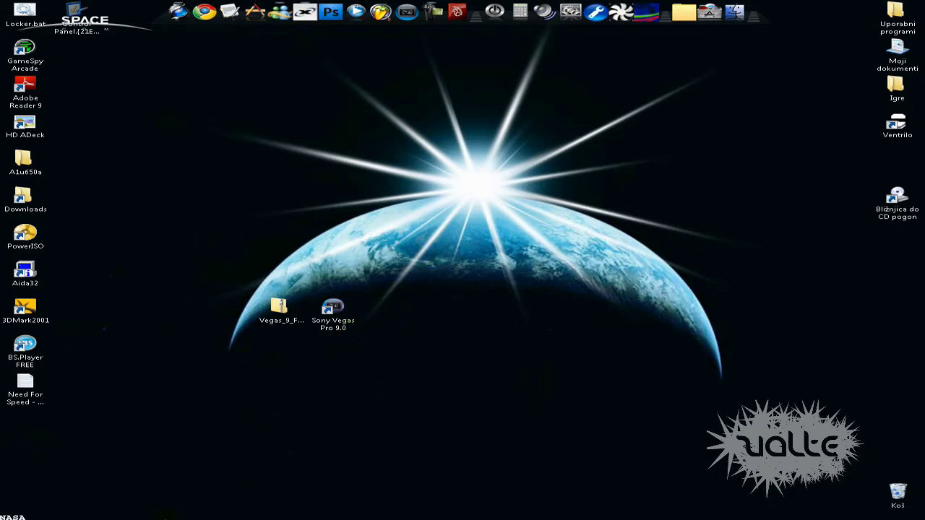
click(154, 510)
key(ctrl+Tab)
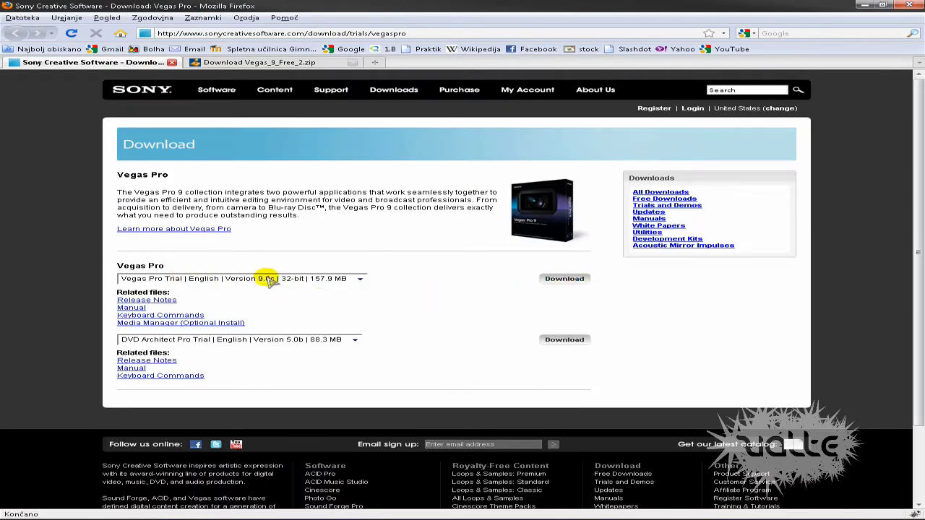
click(360, 279)
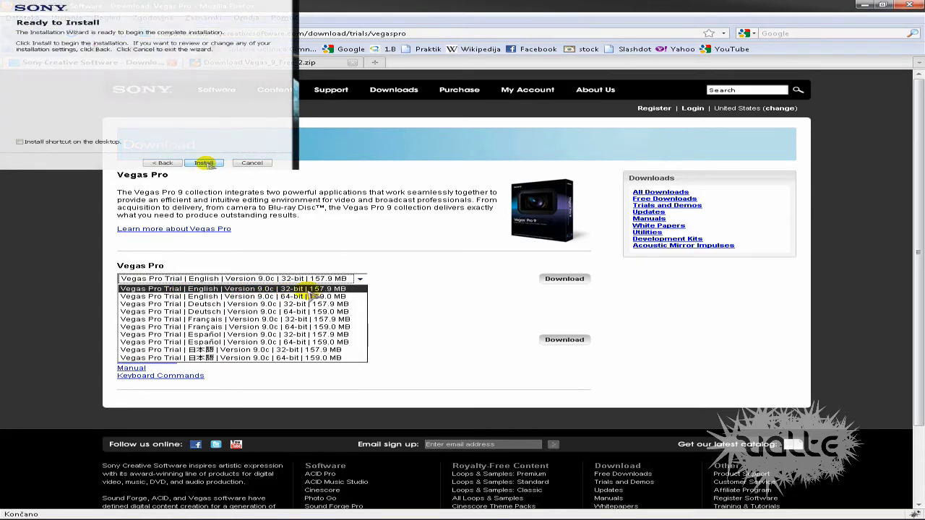
click(309, 291)
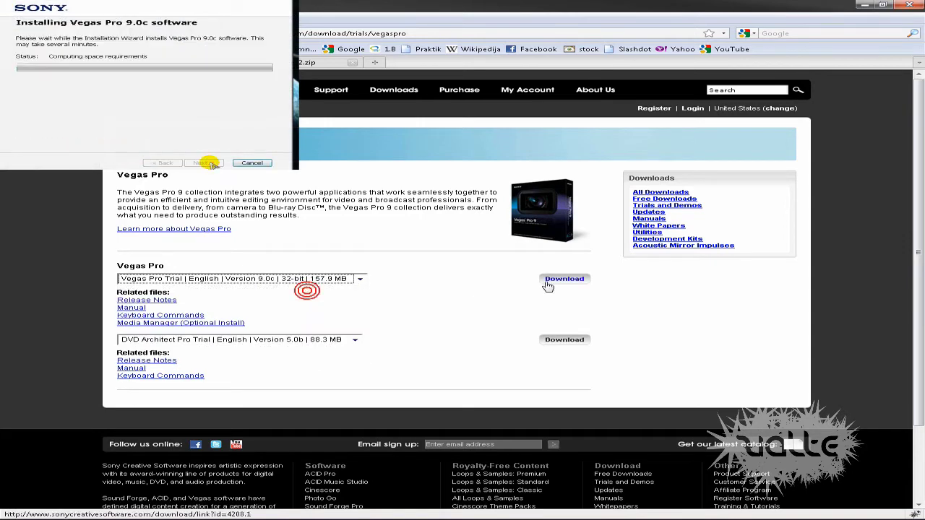
Step: Start the 32-bit trial download, cancel the duplicate, and go to the FileFront Vegas_9_Free_2.zip page
click(557, 278)
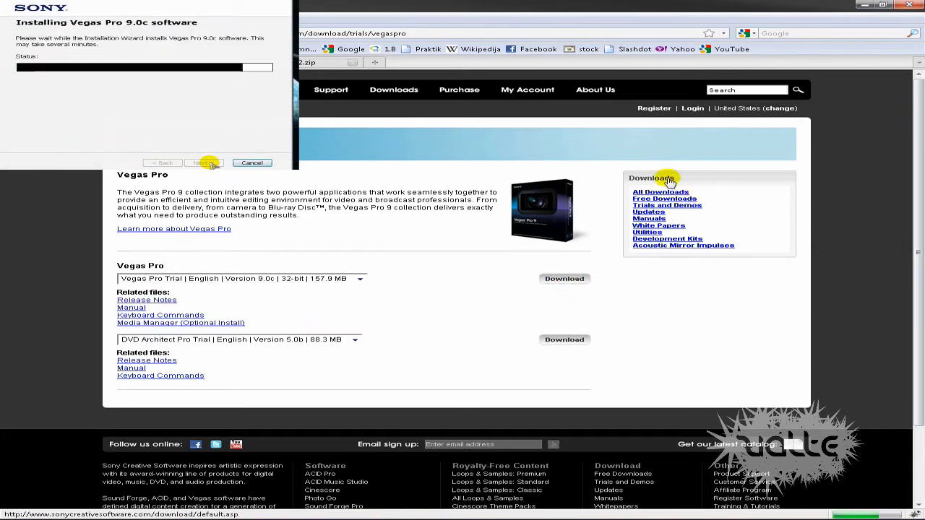
click(683, 202)
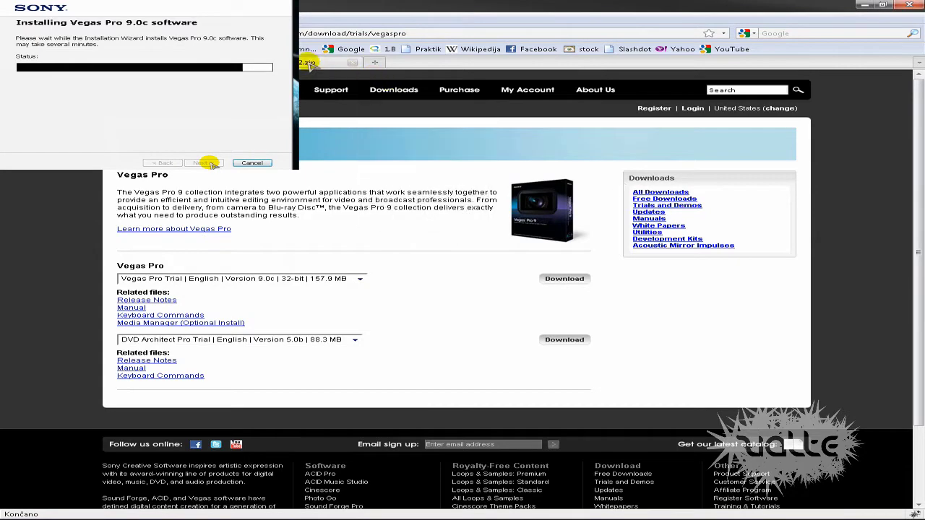
click(307, 63)
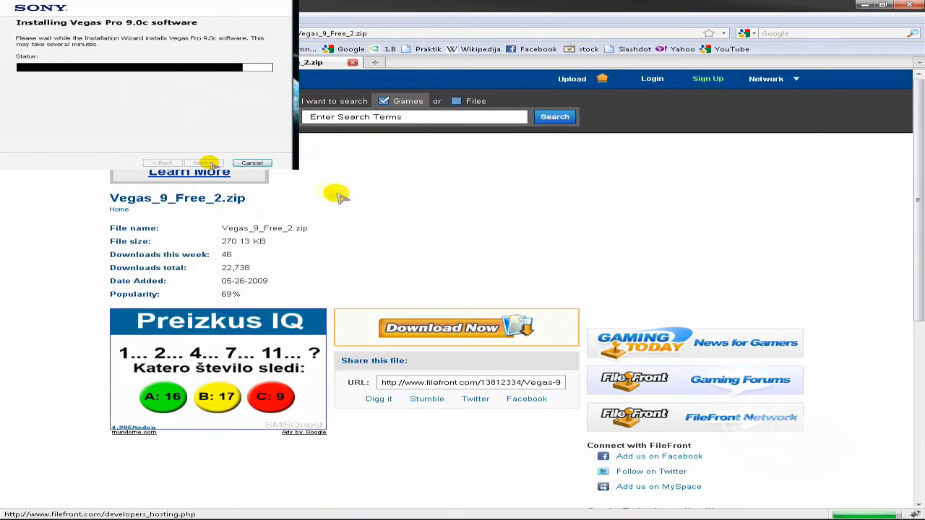
Step: Request the Vegas_9_Free_2.zip download, dismiss the notices, then minimize and restore Firefox
click(454, 326)
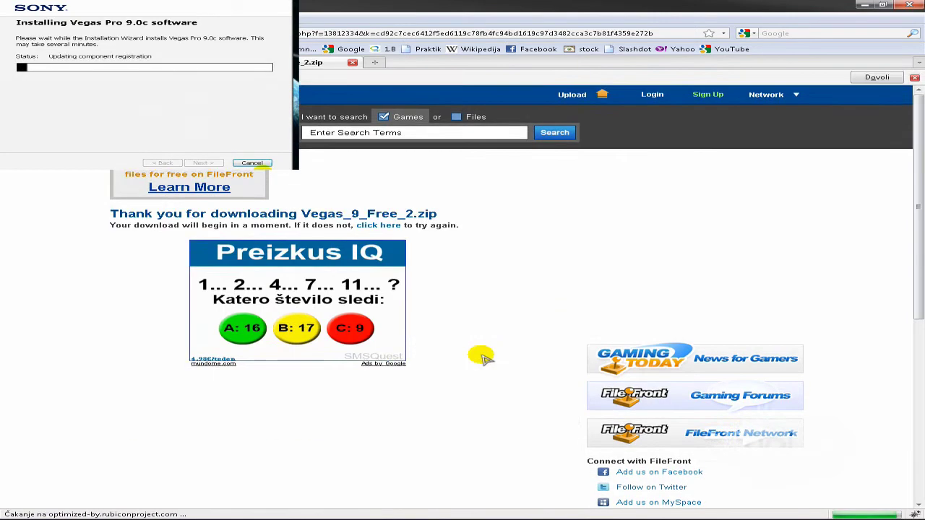
click(915, 78)
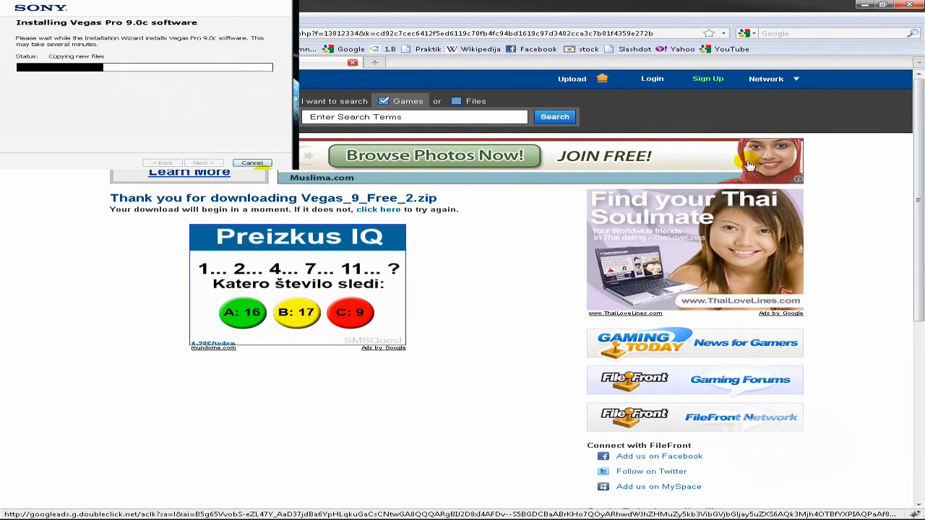
click(711, 127)
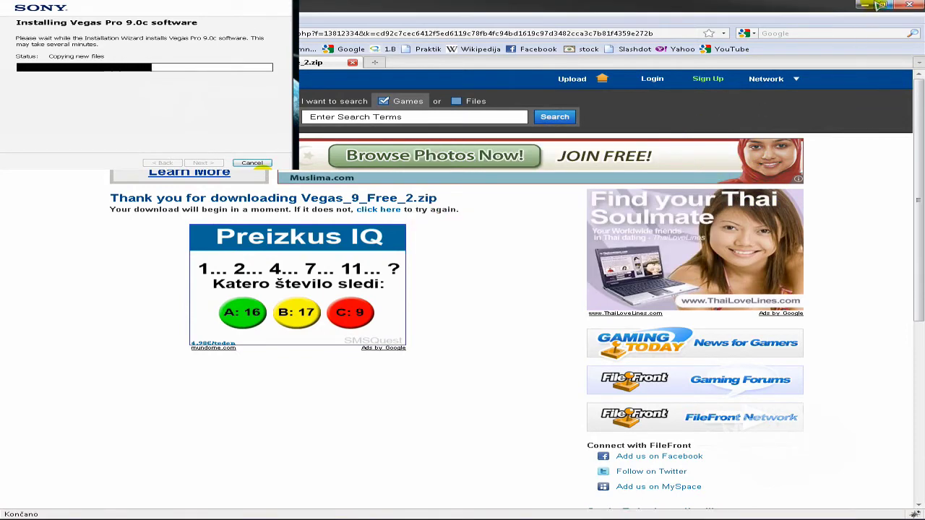
click(867, 5)
mouse_move(193, 516)
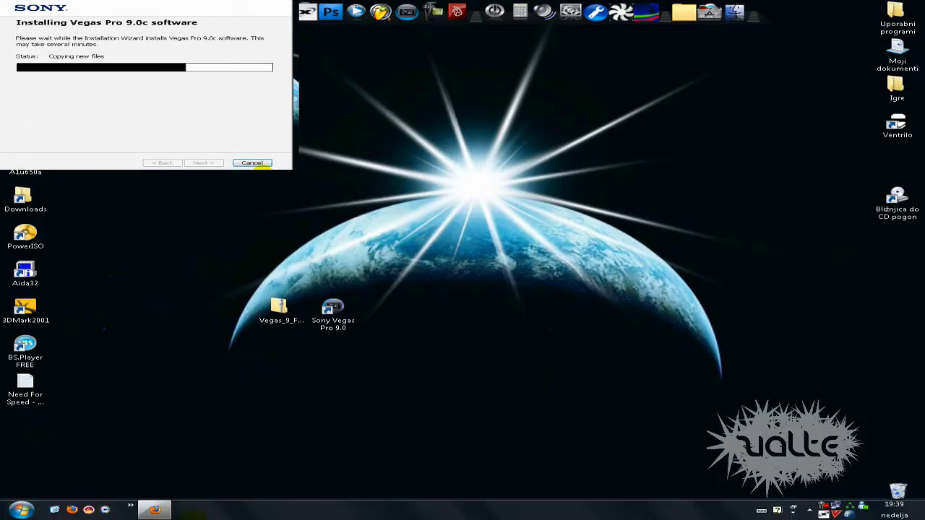
click(155, 509)
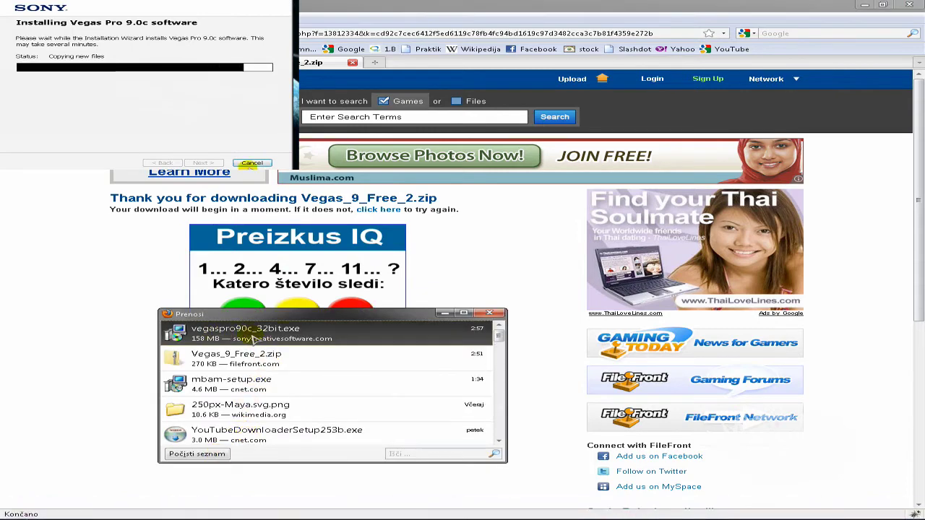
Step: Run vegaspro90c_32bit.exe from Downloads, accept the warning, close Downloads and minimize Firefox
double_click(256, 334)
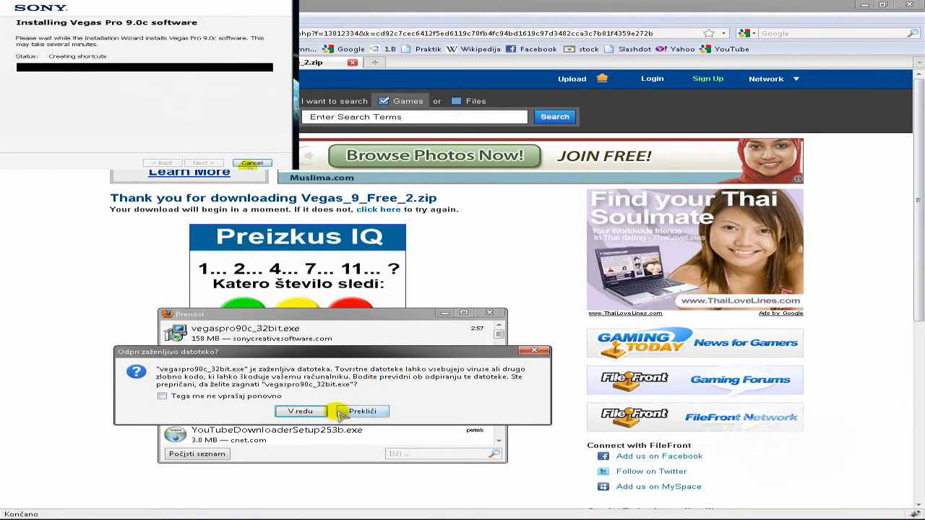
click(369, 411)
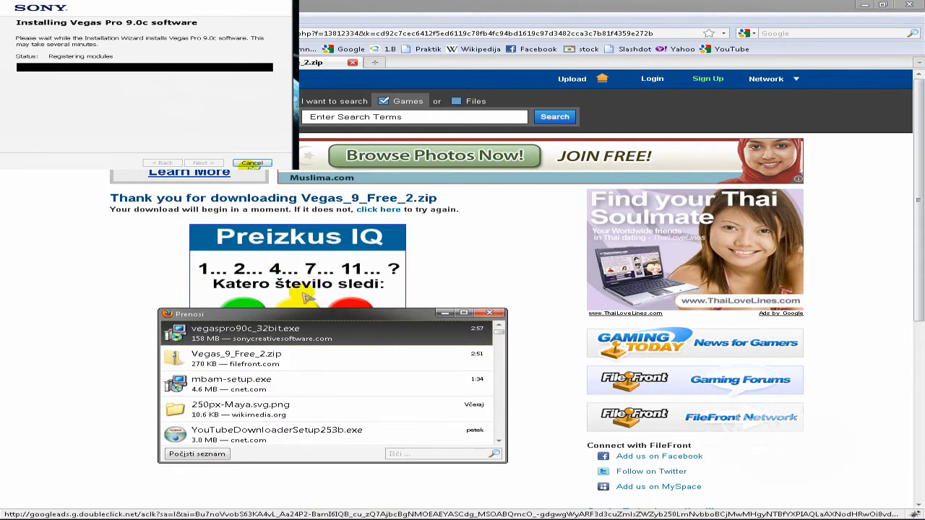
click(490, 312)
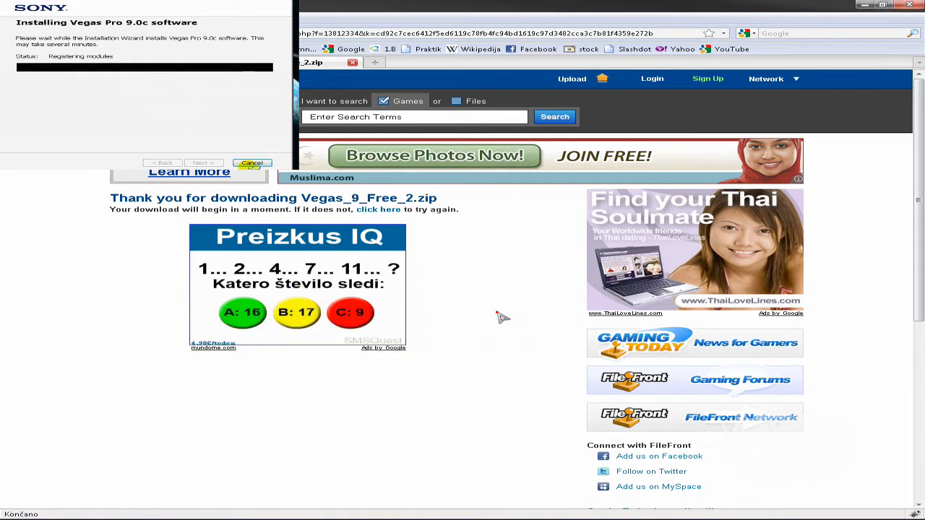
click(865, 5)
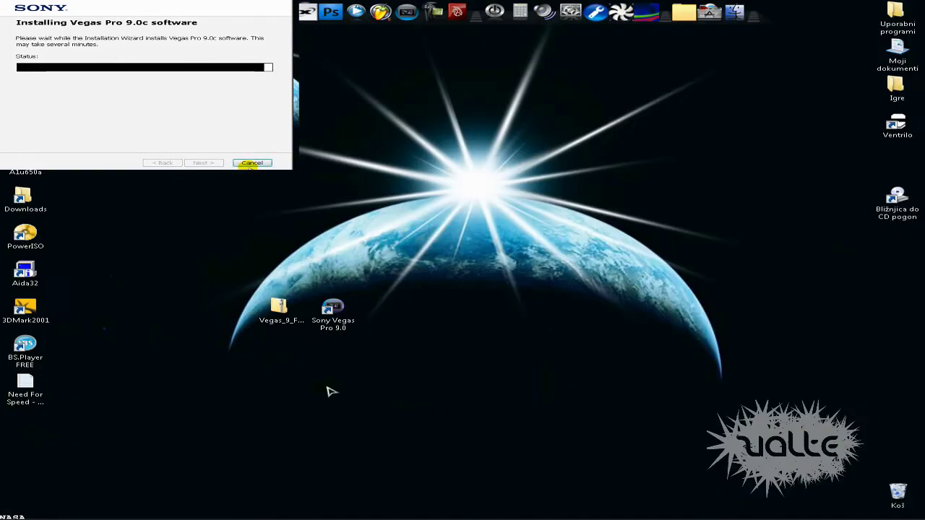
Step: Extract Vegas_9_Free_2.zip onto the desktop with Extract Here
drag(388, 264, 238, 392)
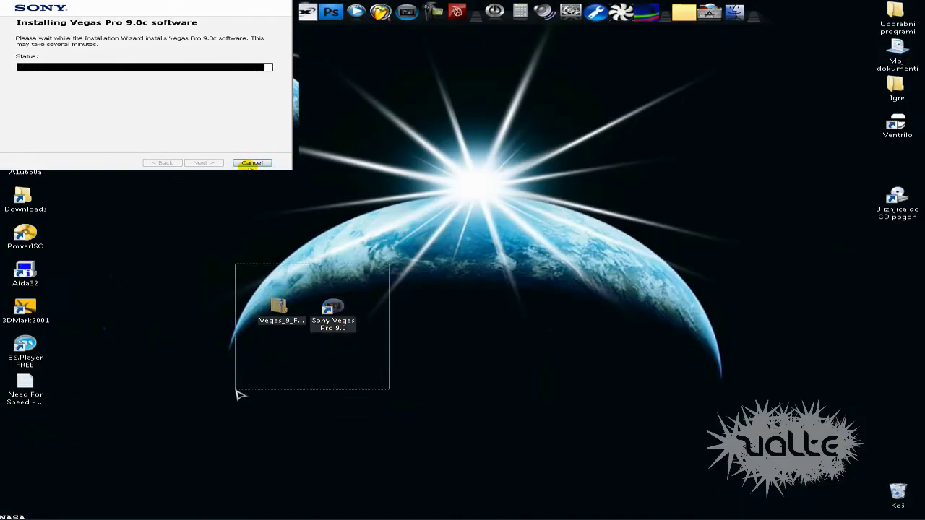
drag(359, 298, 285, 366)
click(338, 377)
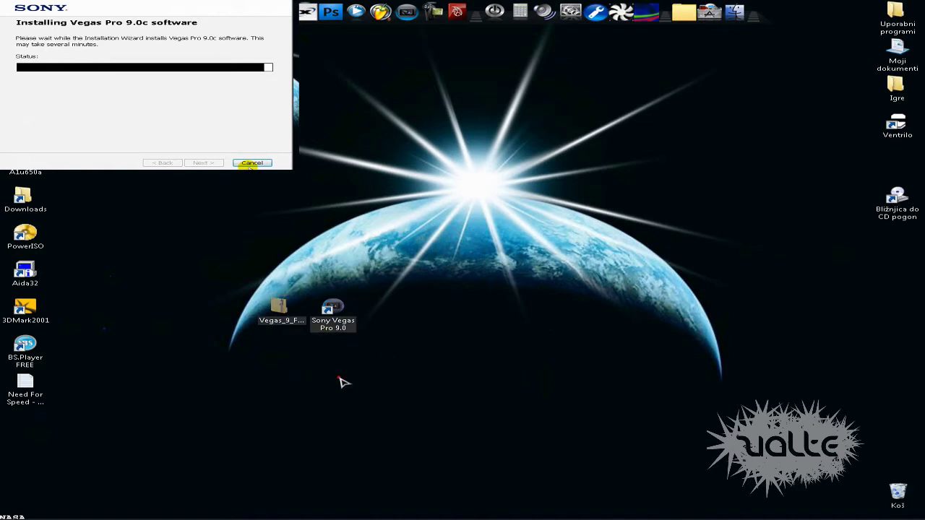
right_click(275, 310)
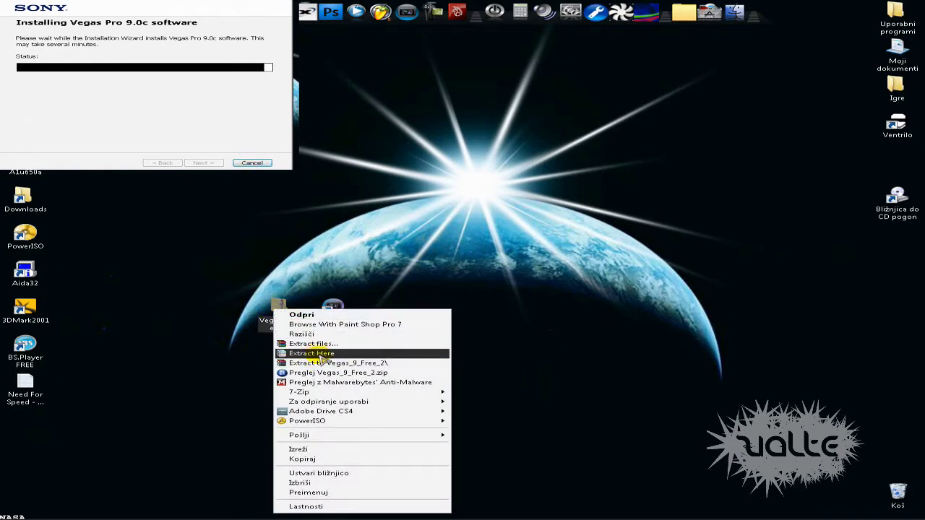
click(318, 354)
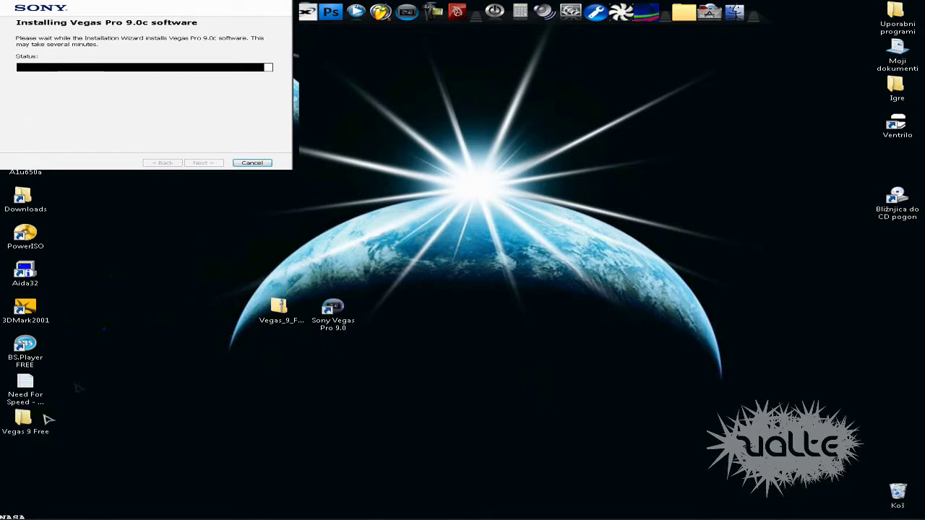
Step: Place the Vegas 9 Free folder beside the Vegas Pro 9.0 shortcut, moving the zip aside
drag(25, 422, 282, 348)
drag(279, 310, 177, 272)
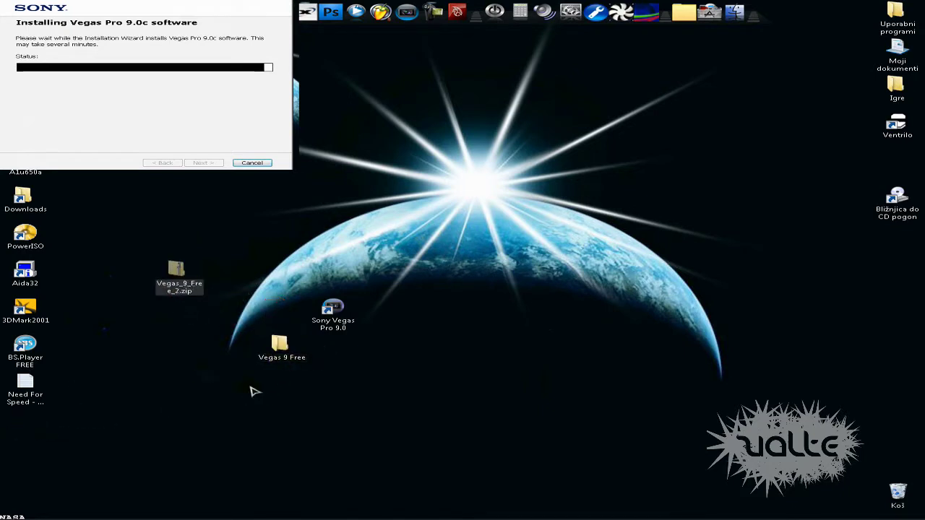
drag(280, 346, 280, 311)
drag(411, 271, 198, 371)
click(304, 398)
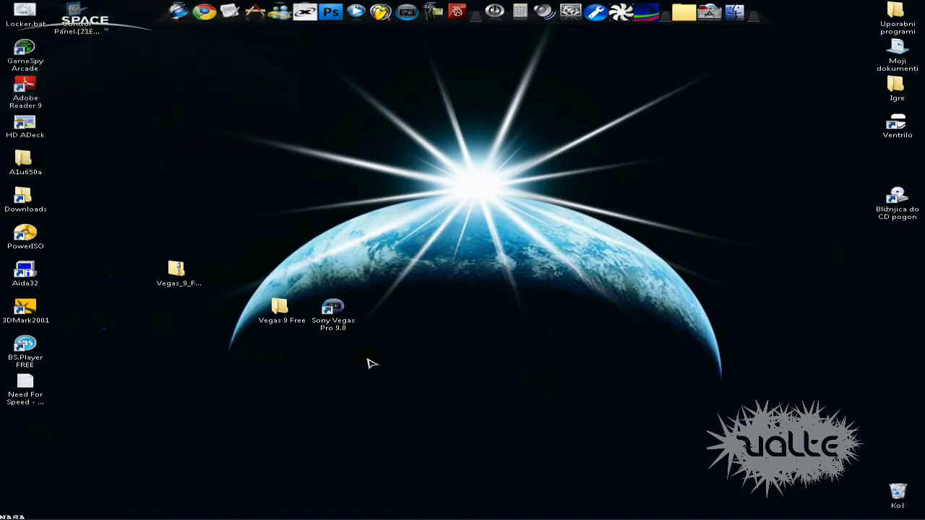
Step: Open the Vegas 9 Free folder and run the Sony Vegas patch executable
double_click(281, 310)
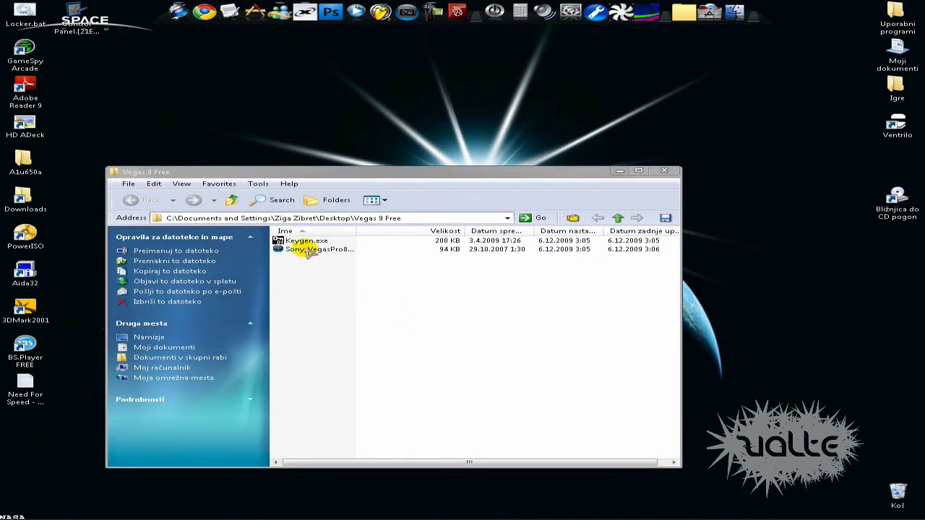
click(308, 249)
double_click(308, 250)
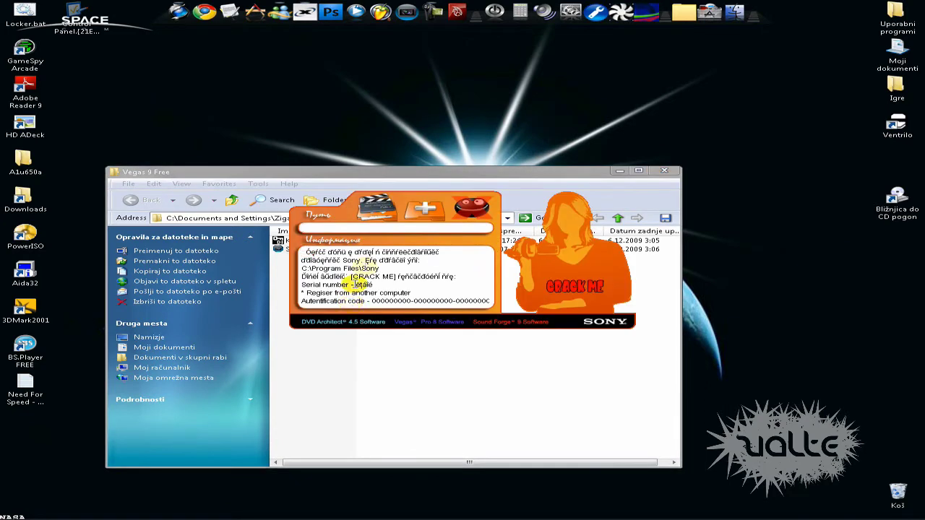
Step: Point the patcher at the Vegas Pro 9.0 folder under C:\Programske datoteke\Sony
click(379, 215)
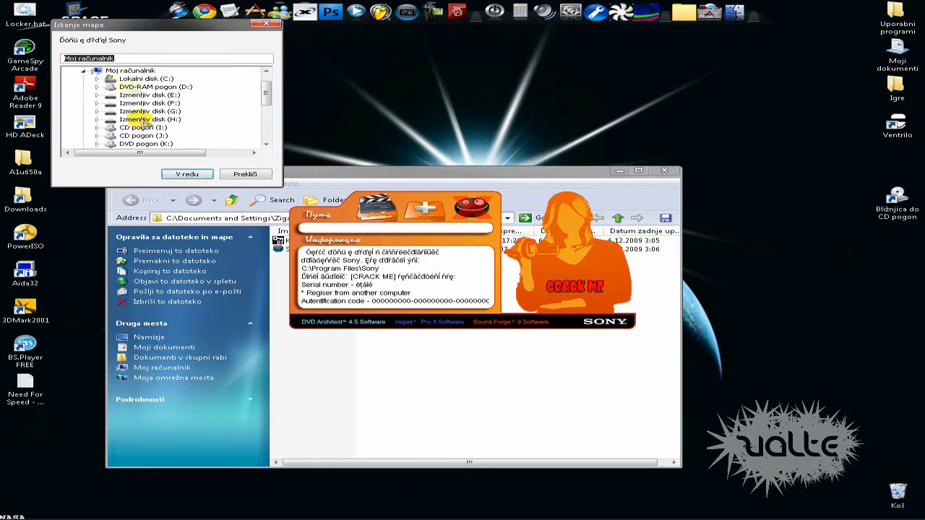
click(98, 78)
scroll(103, 80, down, 10)
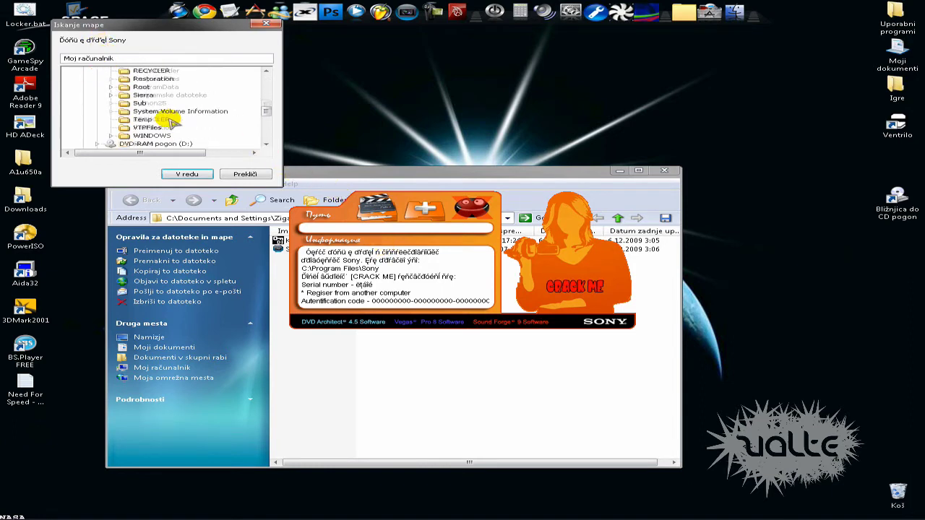
click(110, 94)
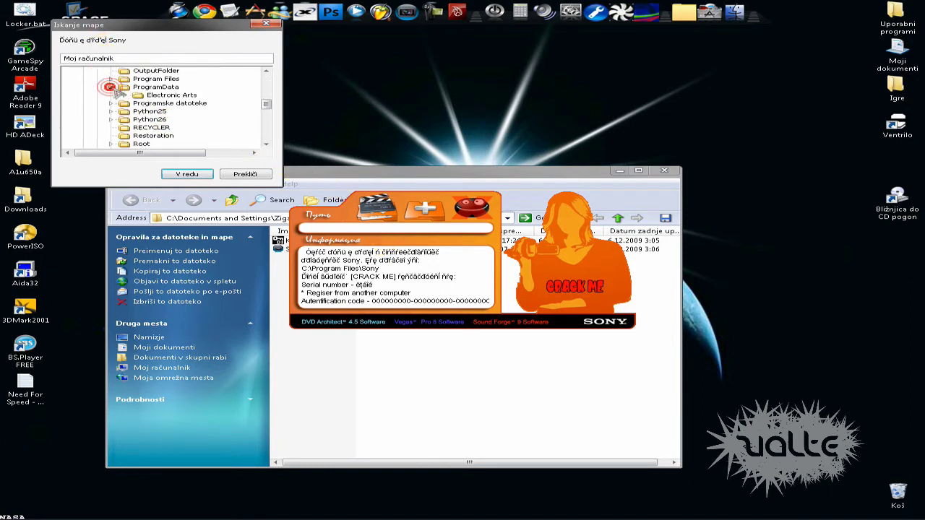
scroll(122, 103, down, 2)
scroll(123, 102, down, 15)
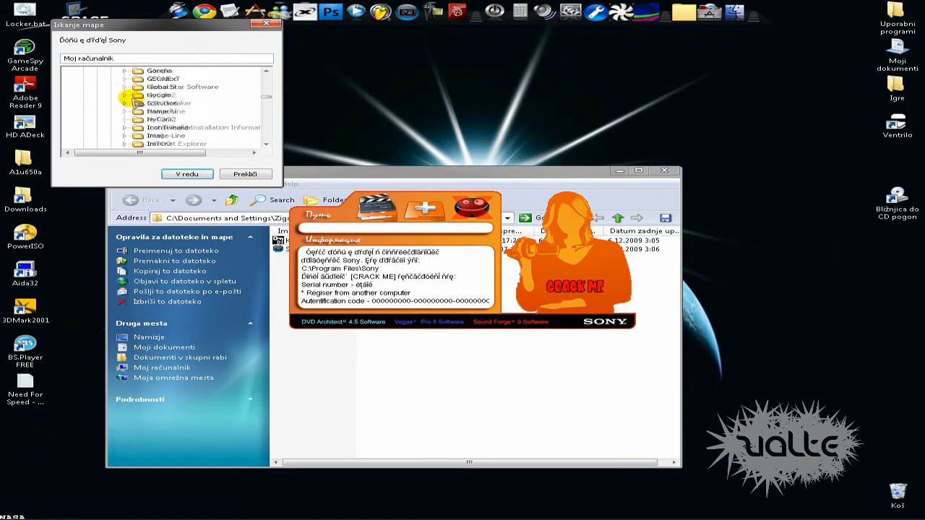
scroll(125, 102, down, 12)
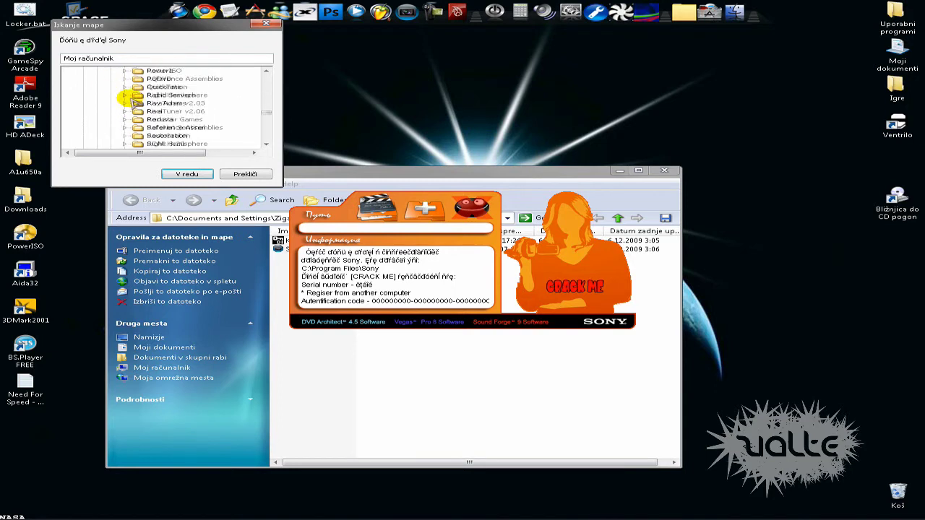
click(124, 112)
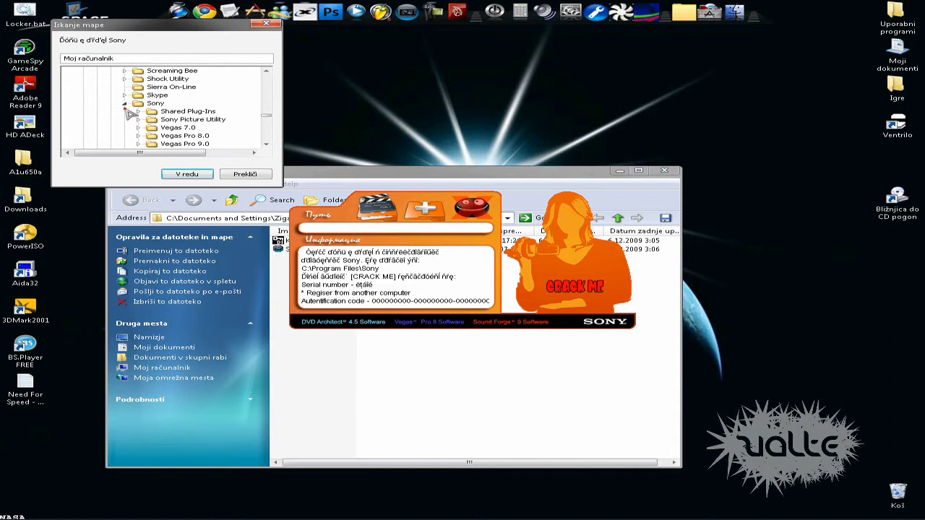
click(170, 143)
click(187, 174)
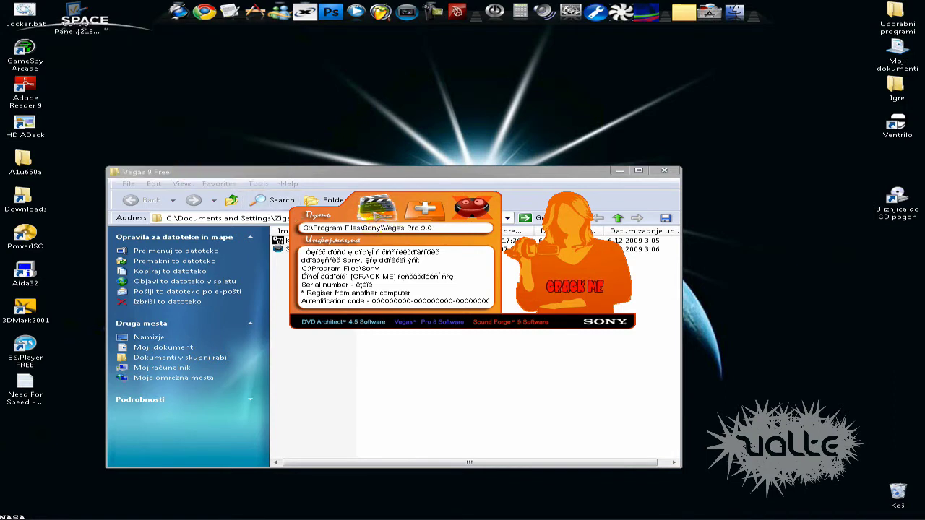
Step: Run CRACK ME to patch Vegas Pro 9.0 and close the finished patcher
click(426, 209)
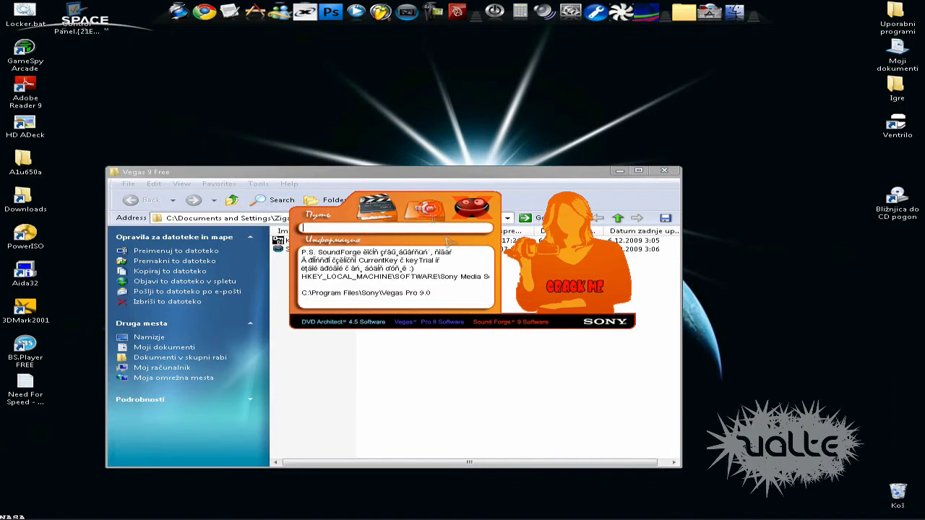
click(592, 288)
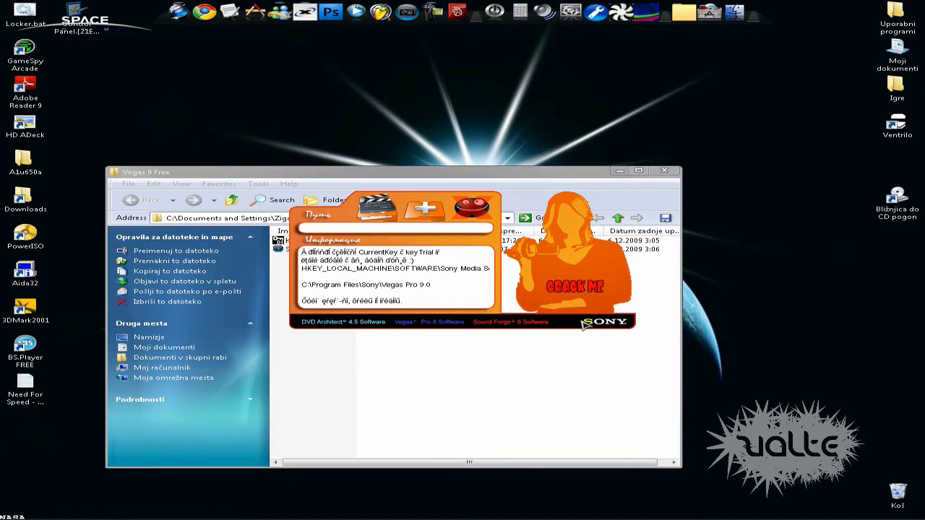
click(484, 213)
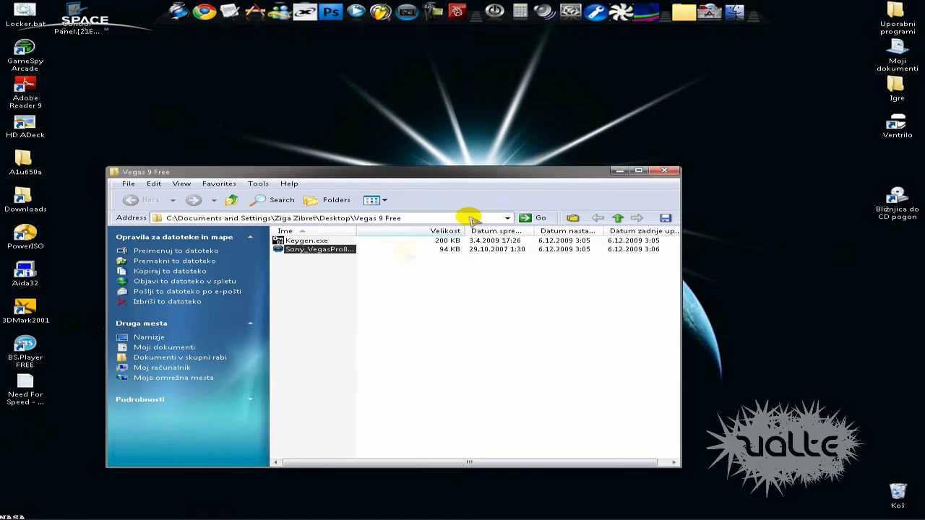
Step: Launch Keygen.exe and Vegas Pro 9.0, placing the keygen and serial dialog side by side
double_click(303, 241)
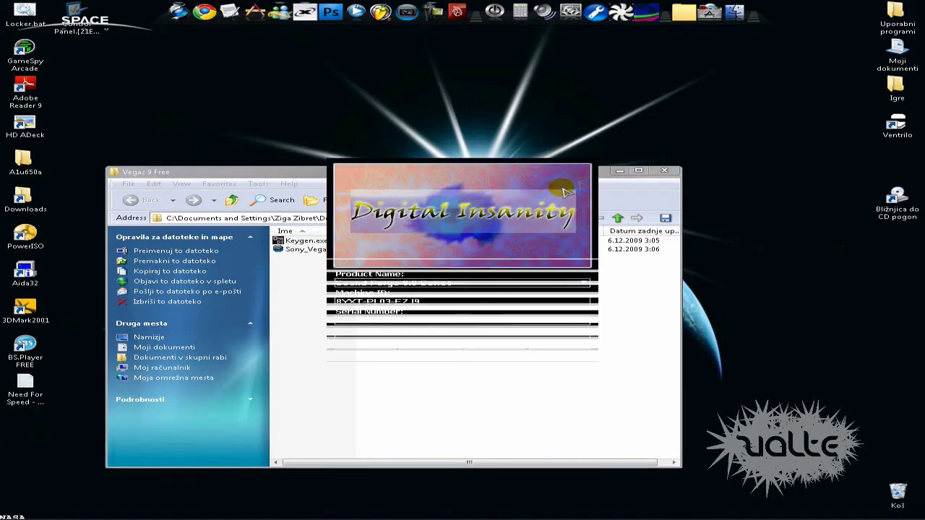
click(612, 177)
drag(506, 186, 646, 177)
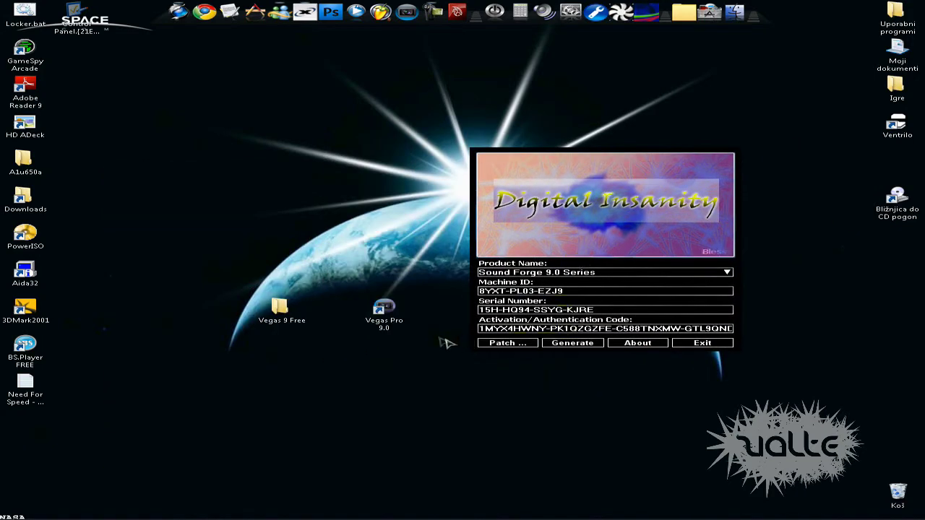
double_click(386, 311)
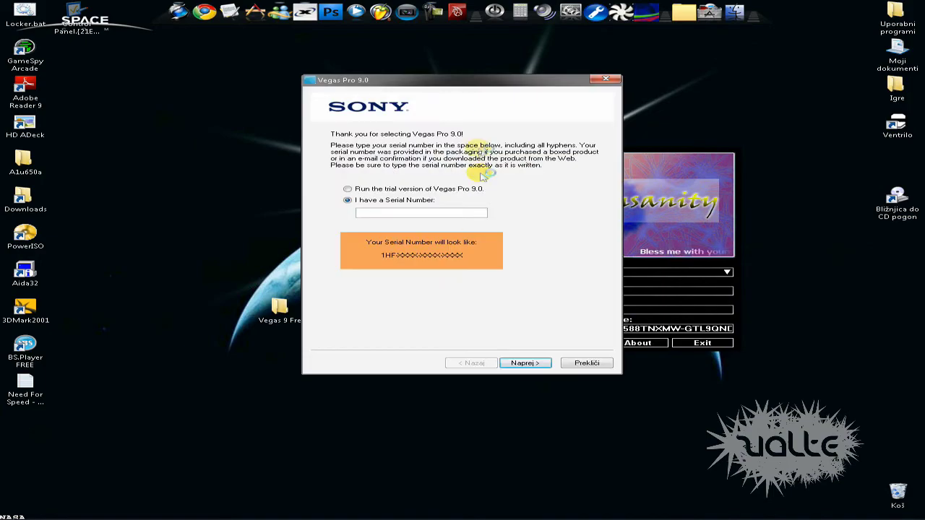
drag(458, 80, 273, 82)
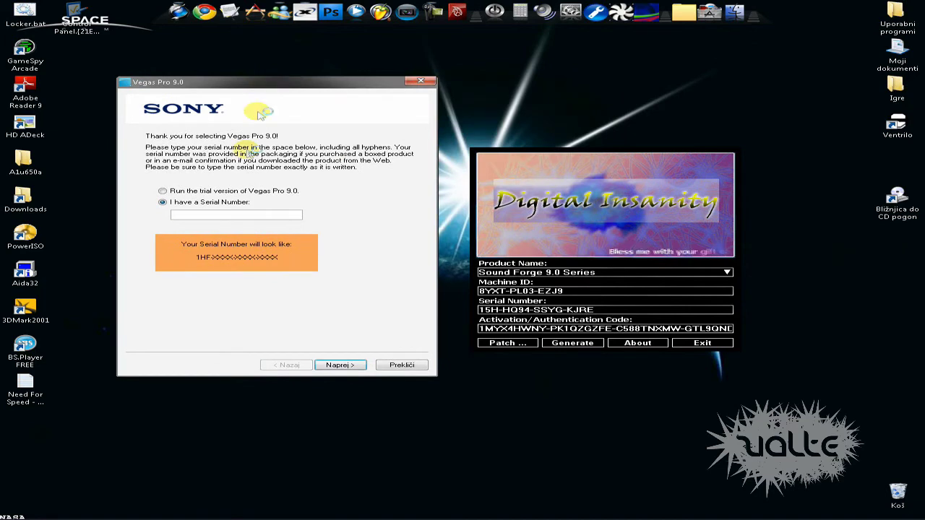
Step: Generate a Vegas Movie Studio 9.0 Series serial and activation code and select the serial
click(573, 276)
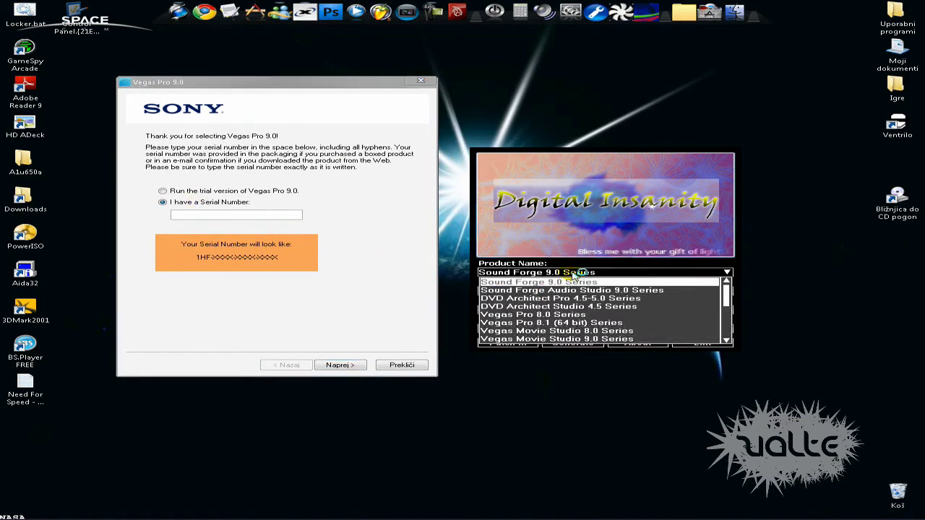
click(570, 339)
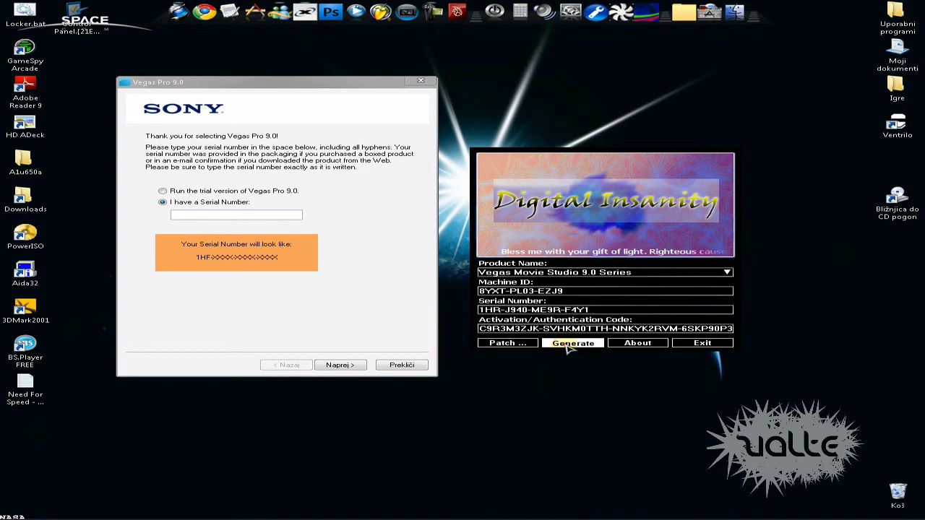
click(571, 344)
click(571, 344)
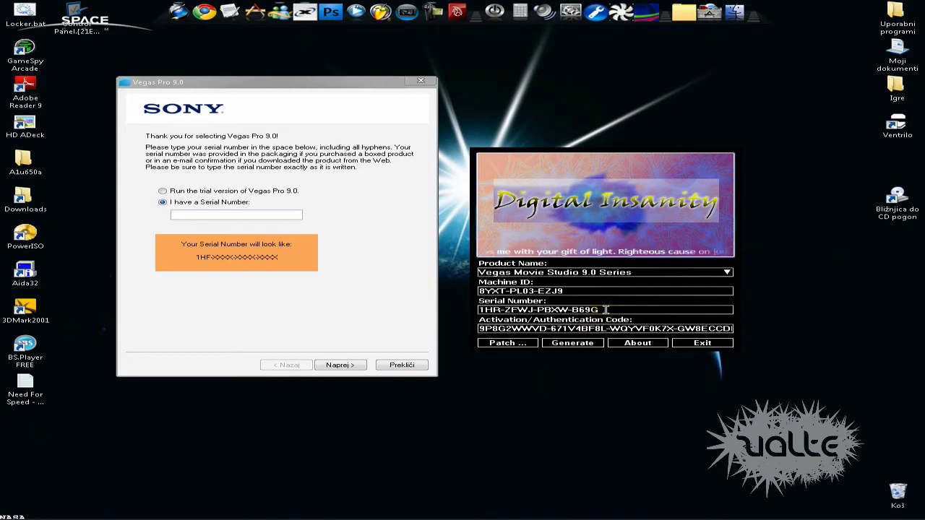
drag(607, 309, 478, 309)
key(ctrl+c)
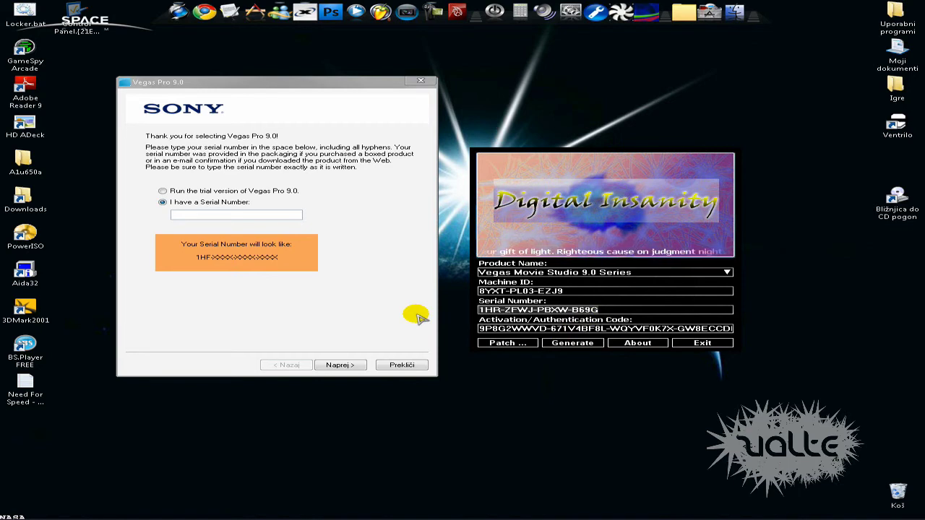
click(212, 216)
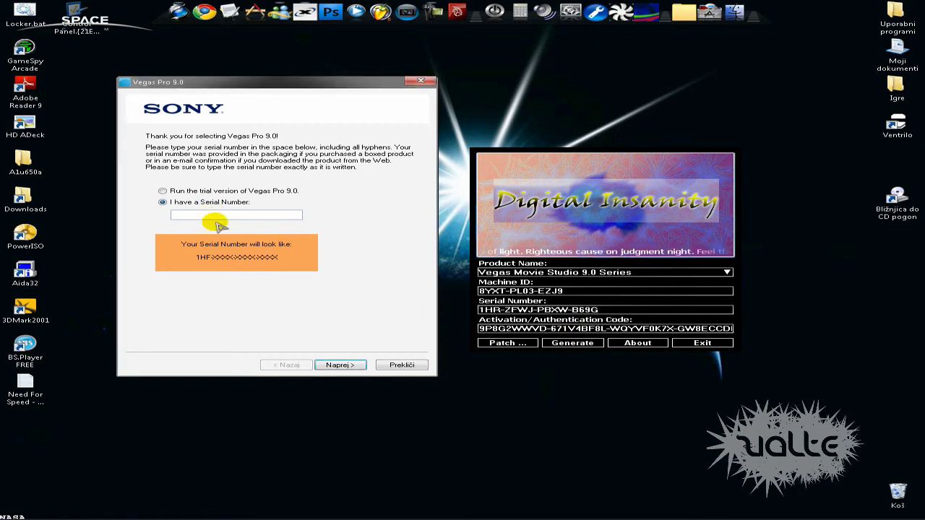
key(ctrl+v)
click(340, 366)
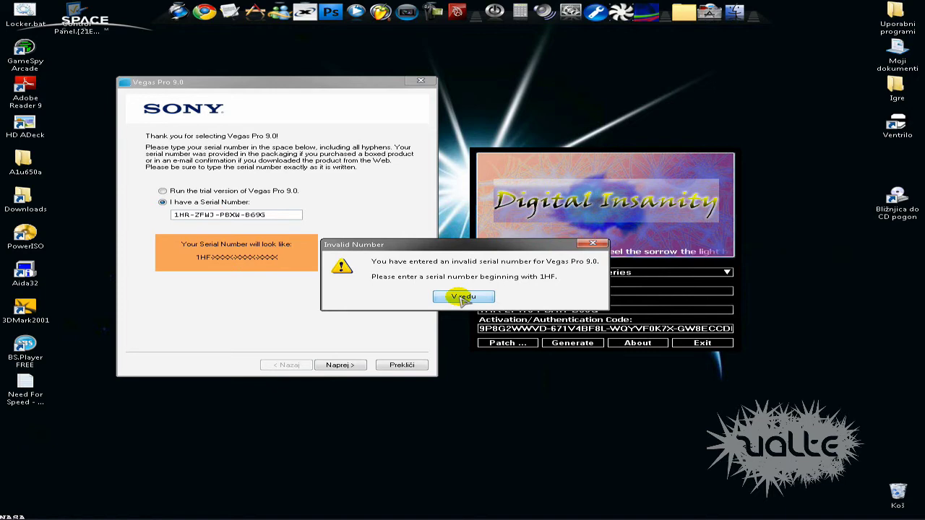
click(462, 297)
click(186, 215)
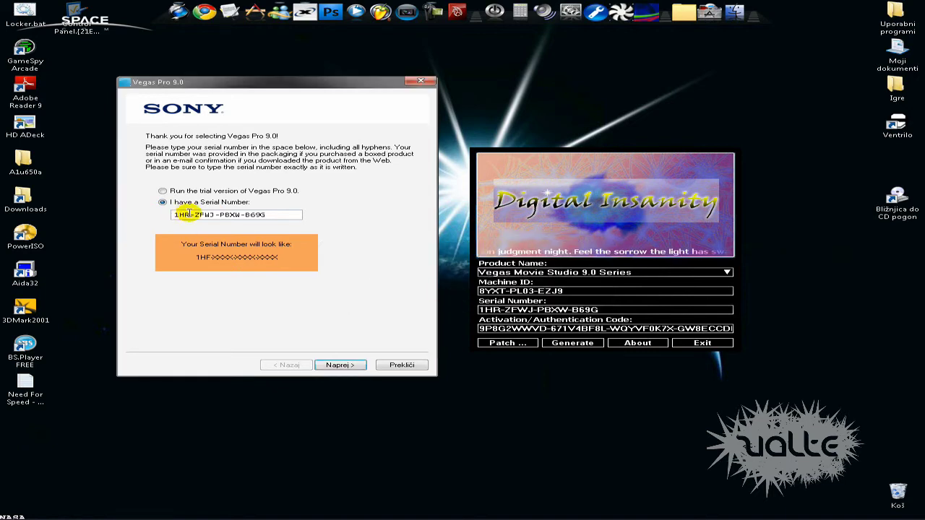
text(F)
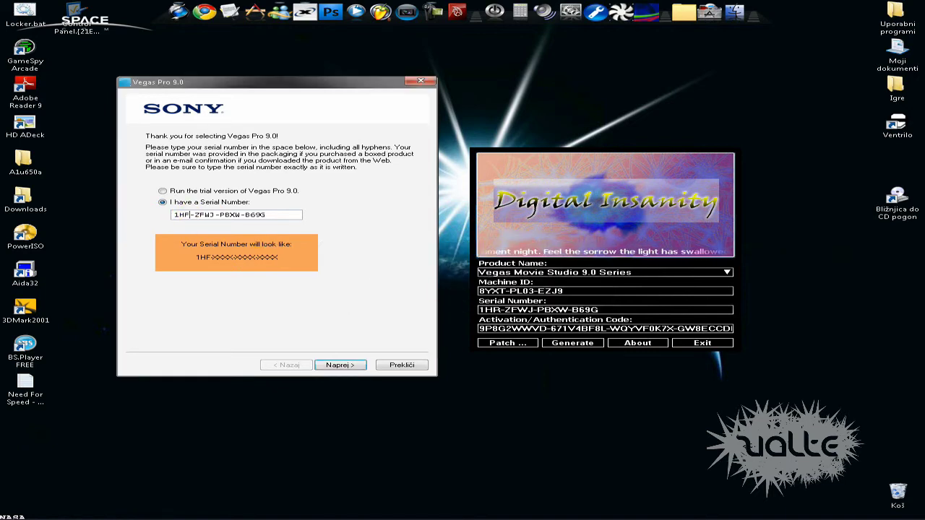
click(349, 365)
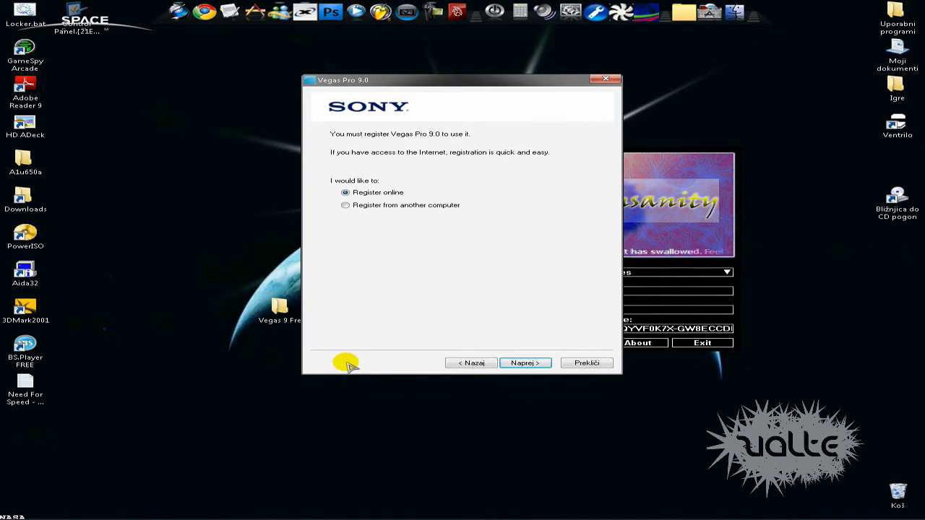
Step: Choose registering from another computer, advance through the wizard, and tick the privacy acknowledgement
drag(434, 81, 239, 87)
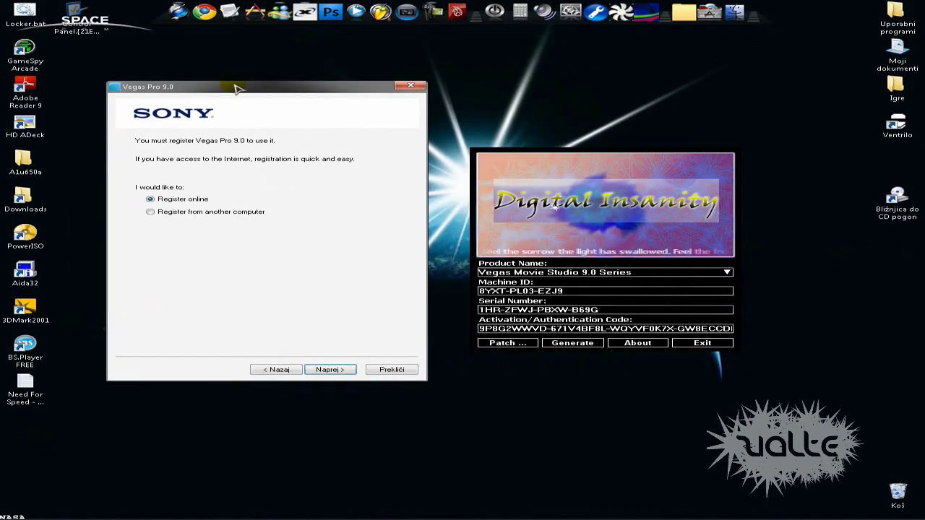
click(159, 213)
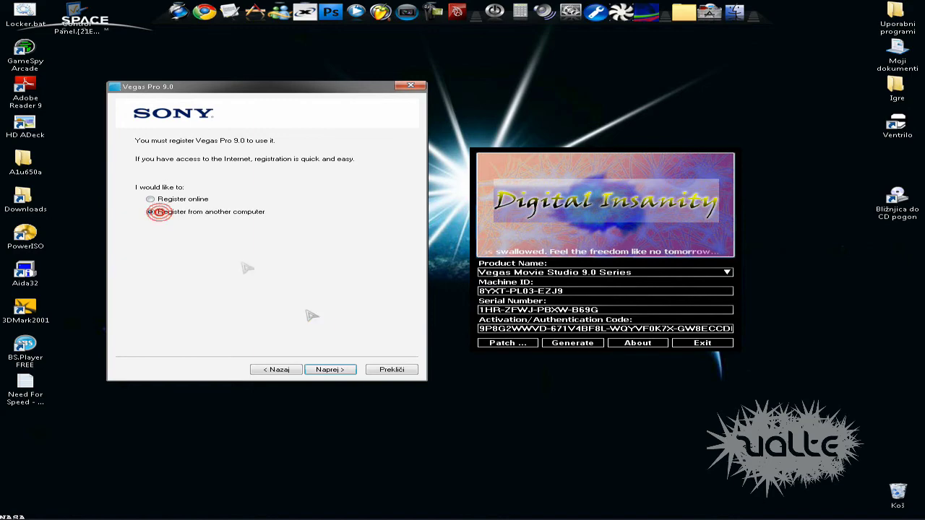
click(341, 369)
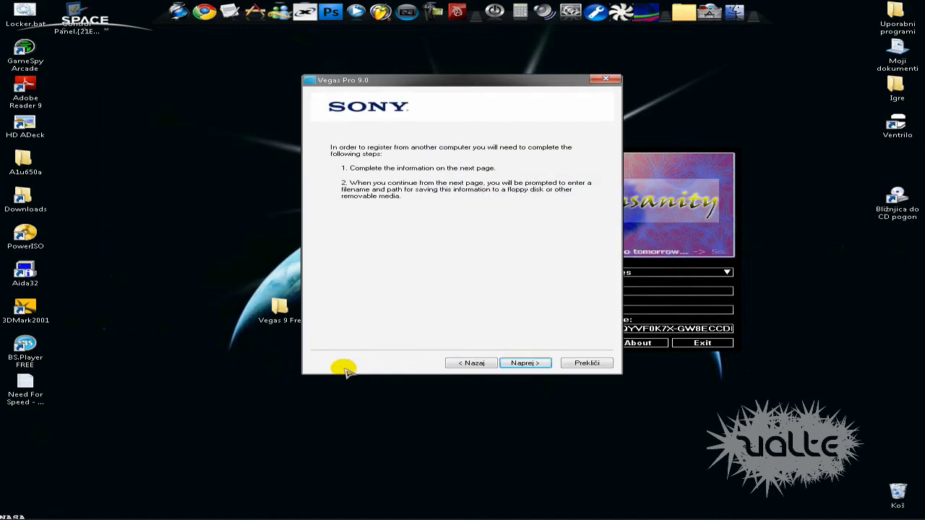
click(525, 363)
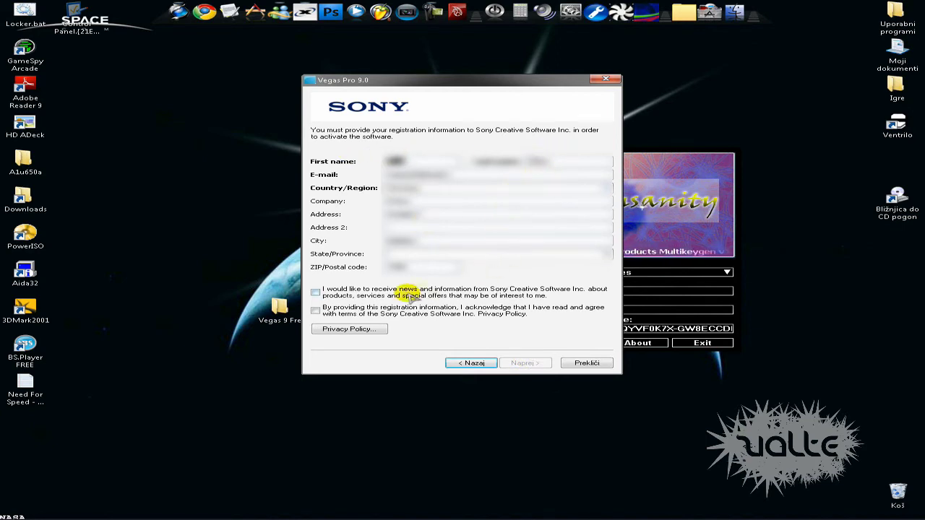
click(334, 312)
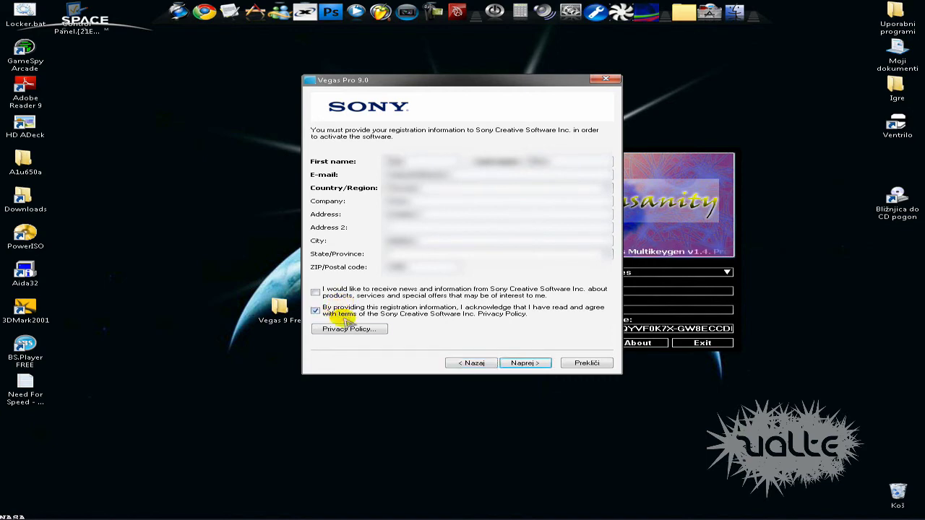
click(530, 364)
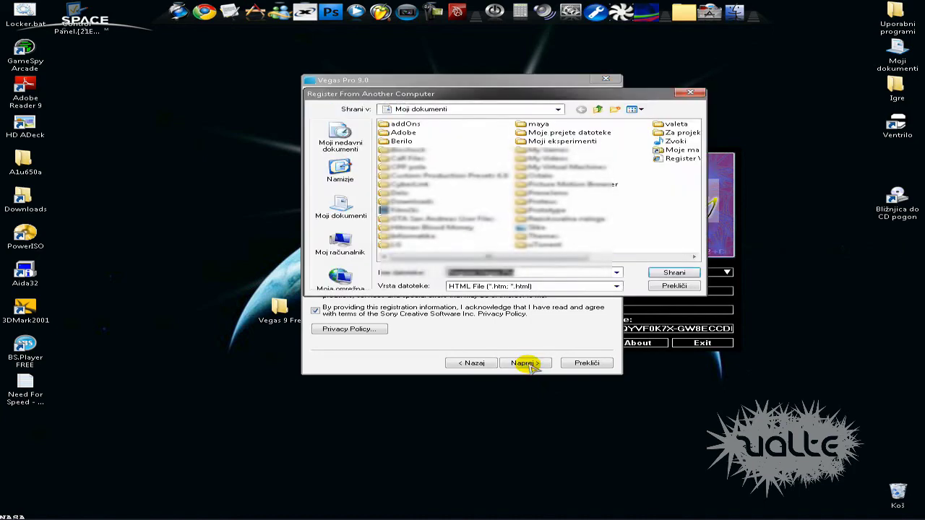
Step: Save Register Vegas Pro.htm to the Desktop and continue to the authentication-code page
click(342, 175)
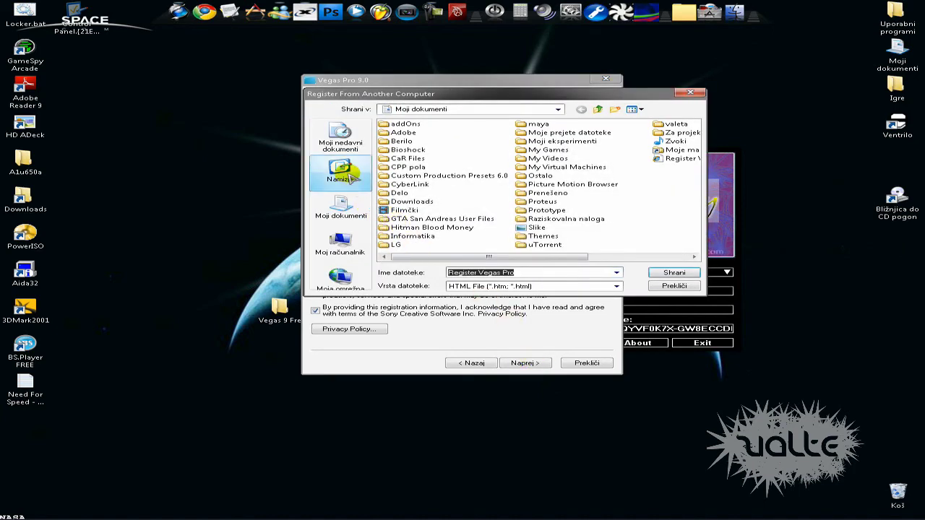
click(661, 274)
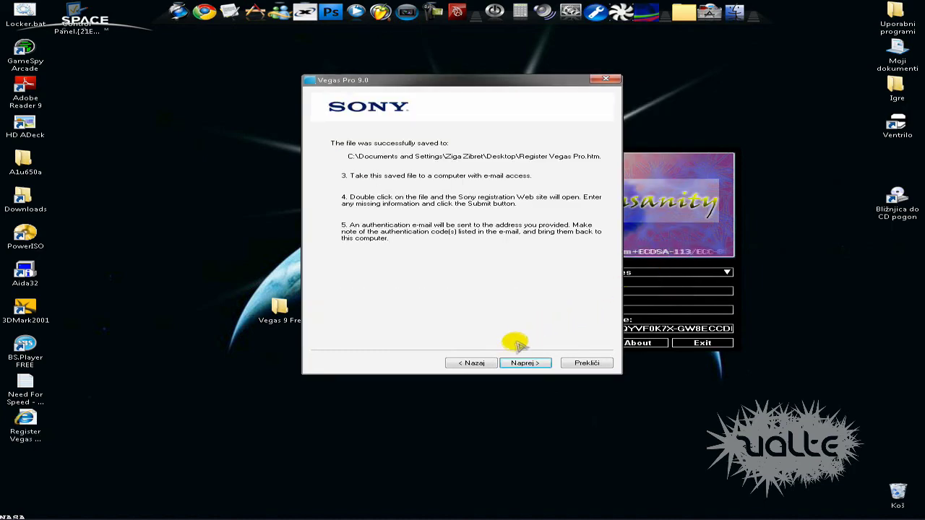
click(526, 365)
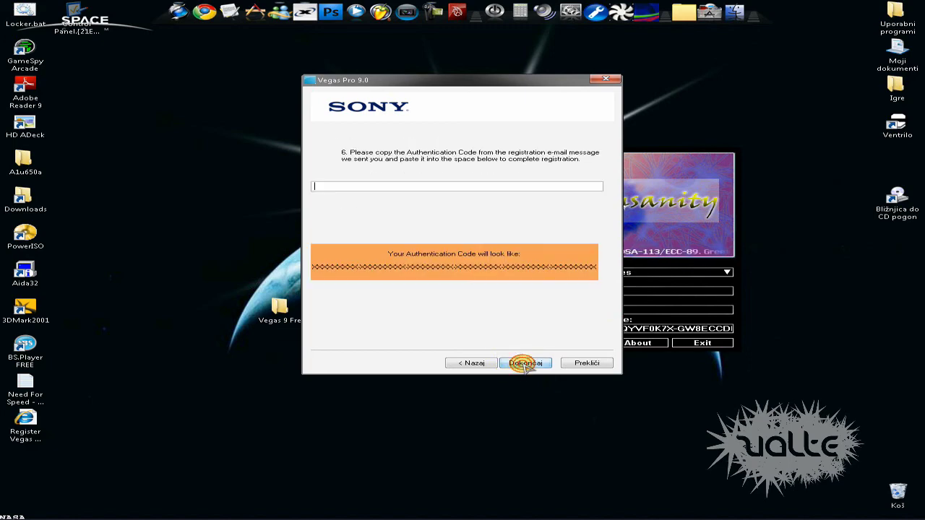
Step: Paste the keygen's activation code into the wizard's authentication code field and finish with Dokončaj
drag(468, 83, 252, 87)
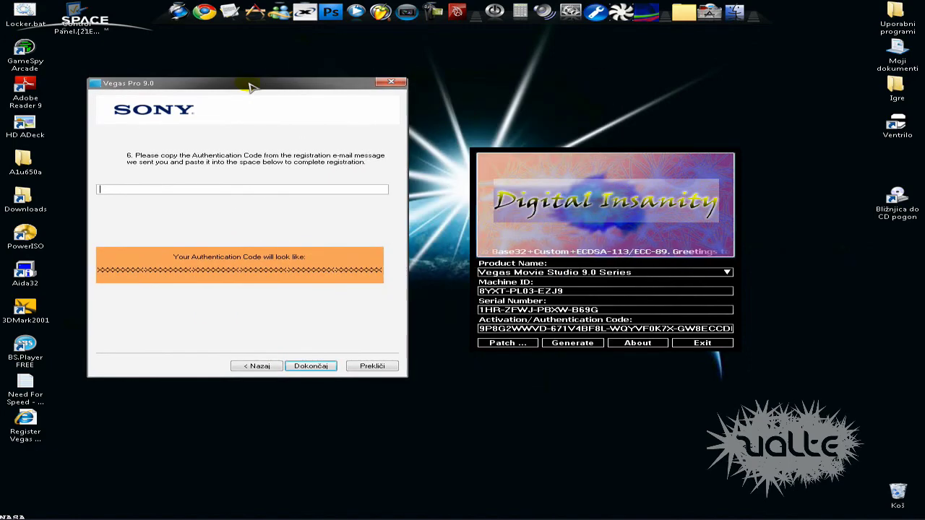
click(648, 329)
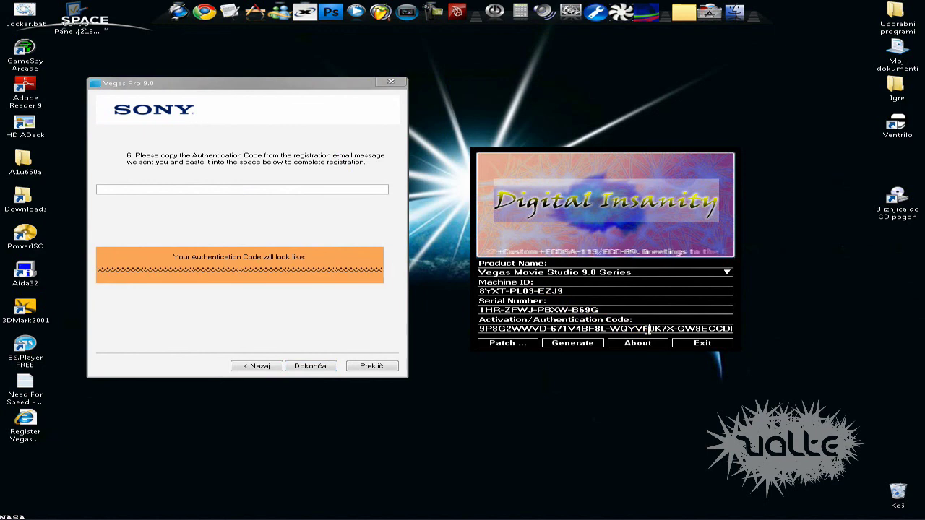
drag(483, 329, 791, 335)
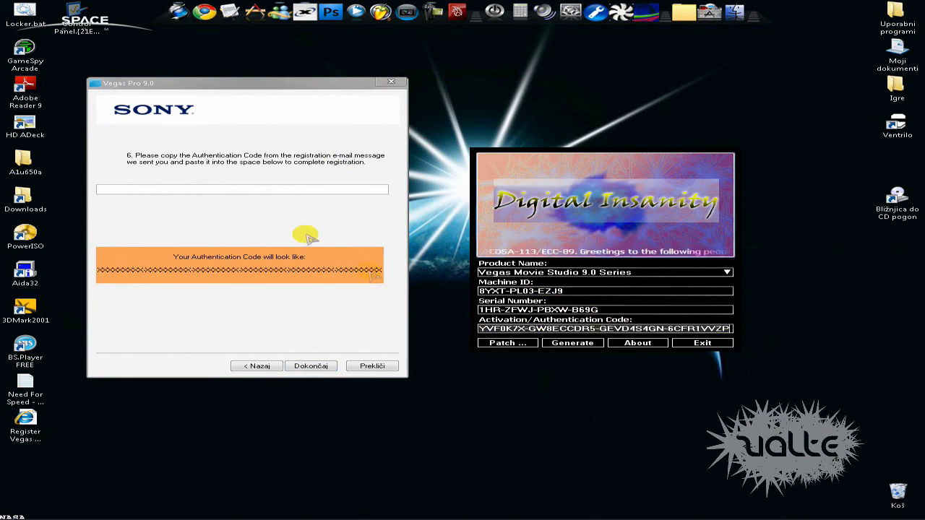
click(204, 190)
key(ctrl+v)
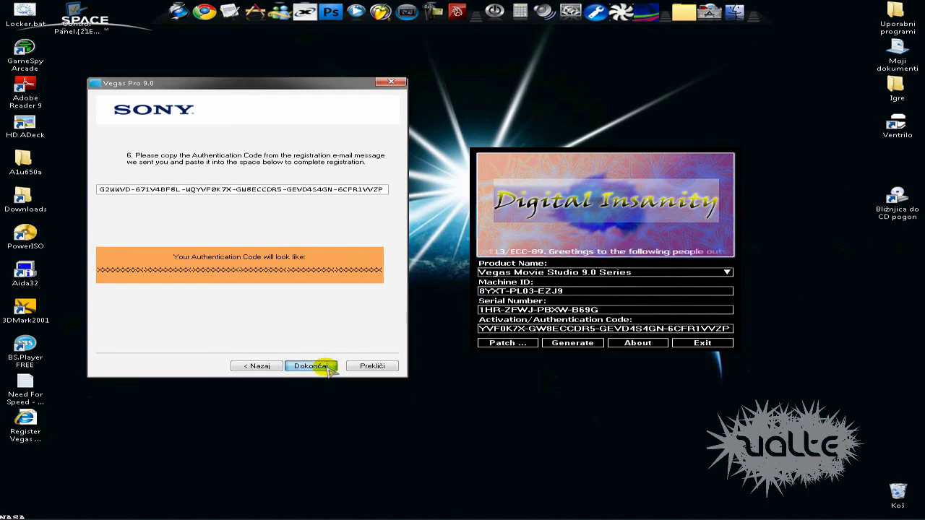
click(321, 366)
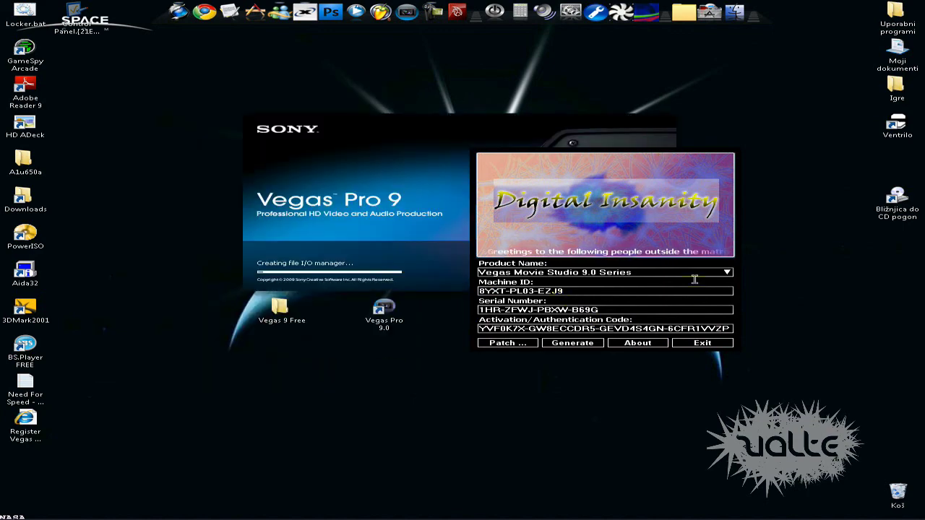
Step: Exit the keygen while the Vegas Pro 9 splash screen loads
click(707, 344)
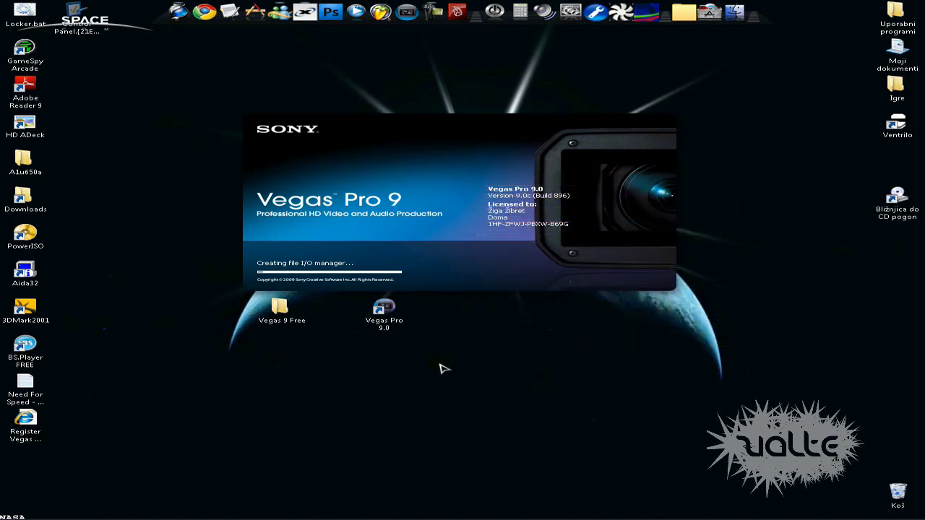